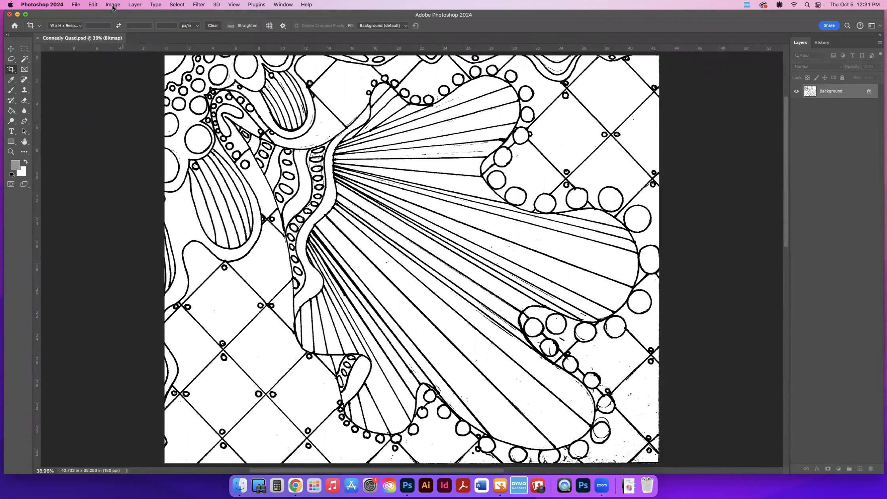
# - Resize the image to 10 inches wide at 150 pixels per inch, keeping its proportions
pyautogui.click(112, 4)
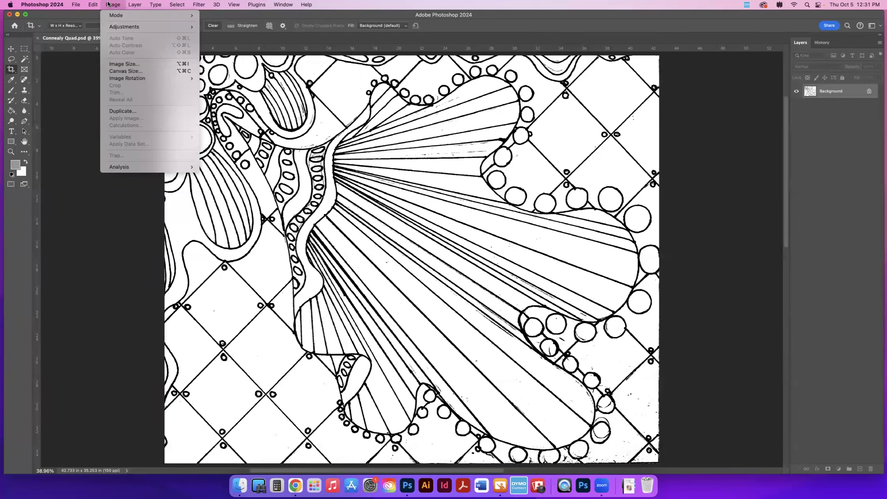
pyautogui.click(113, 63)
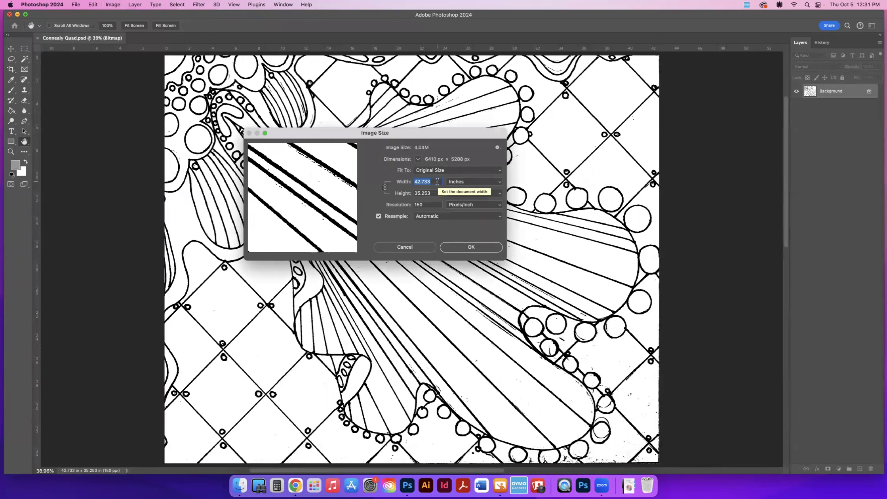
pyautogui.write('12')
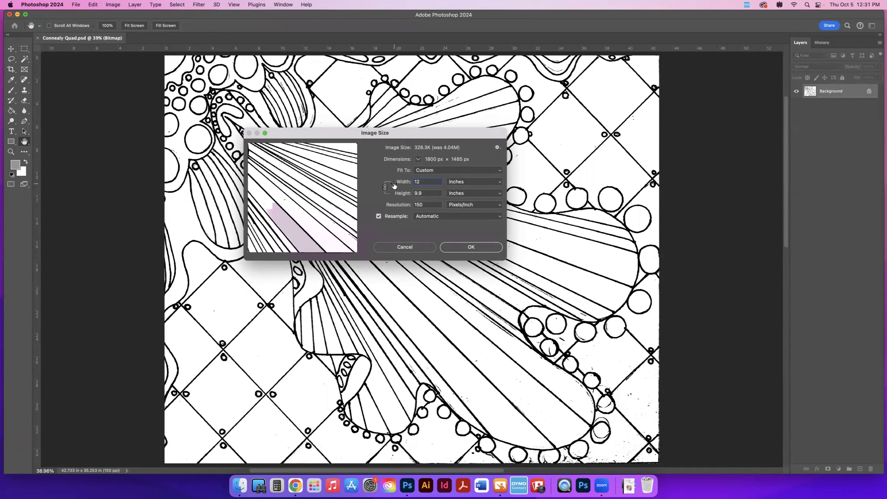
pyautogui.click(434, 181)
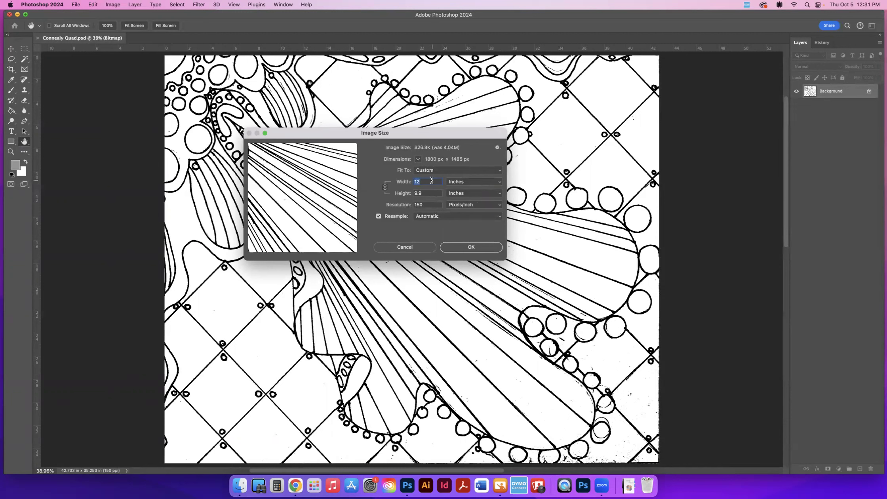
pyautogui.write('10')
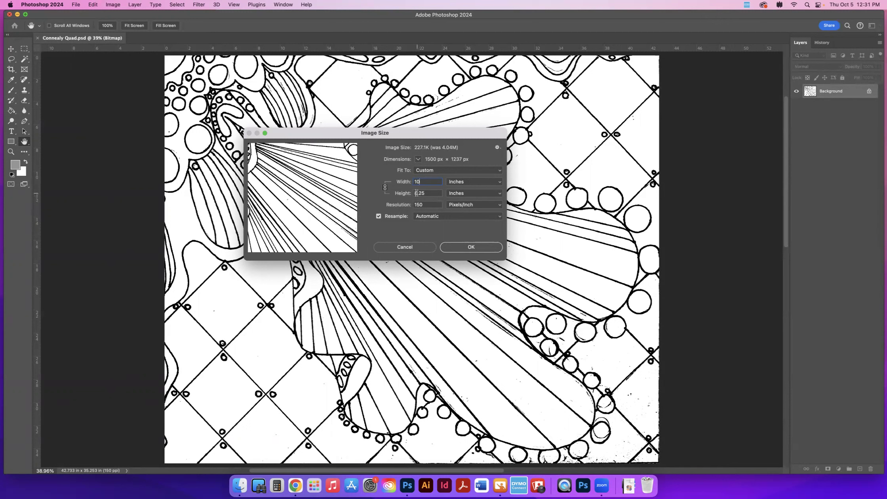
pyautogui.moveTo(416, 193); pyautogui.dragTo(439, 194)
pyautogui.write('88')
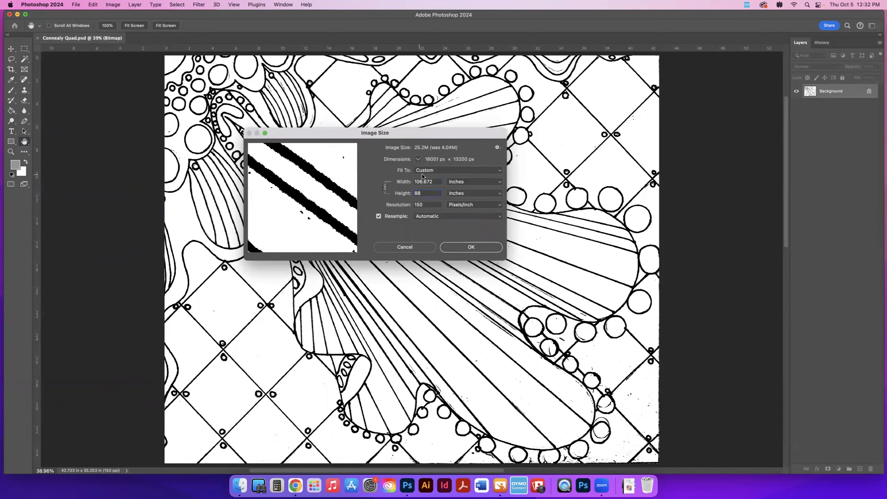
pyautogui.click(436, 179)
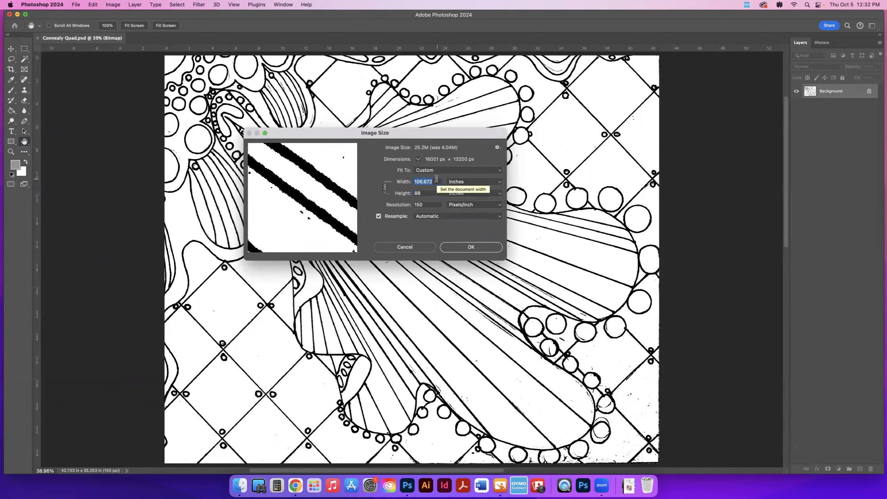
pyautogui.write('10')
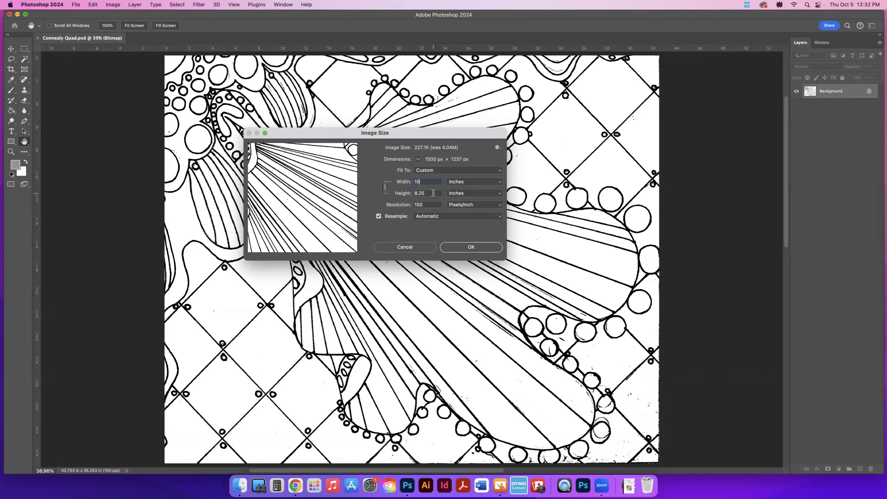
pyautogui.click(470, 247)
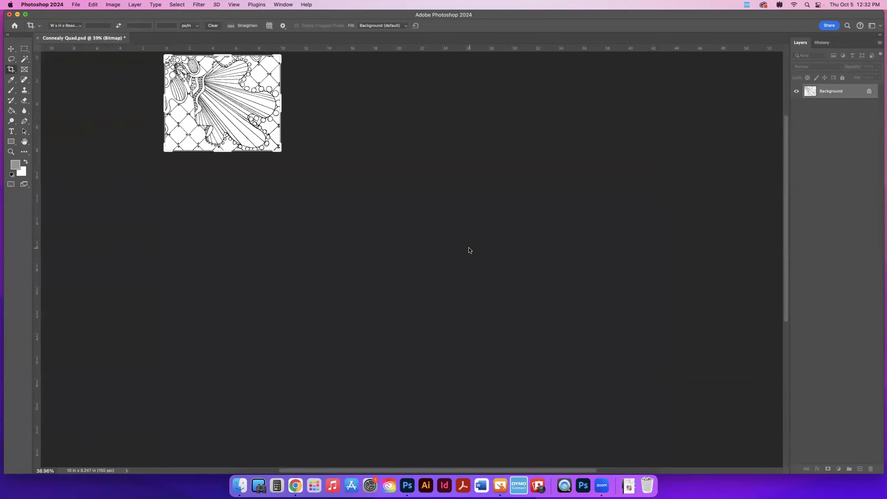
# - Choose the Eraser tool and set its mode to Block
pyautogui.press('super+0')
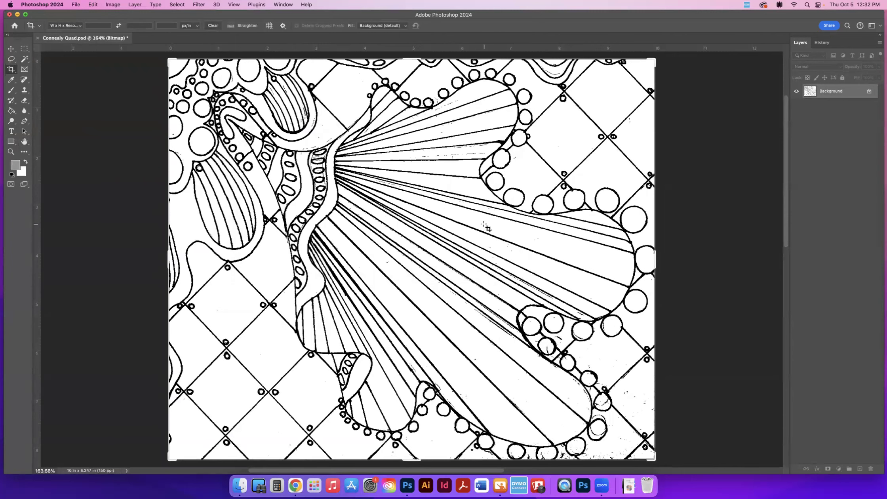
pyautogui.moveTo(469, 249); pyautogui.dragTo(528, 248)
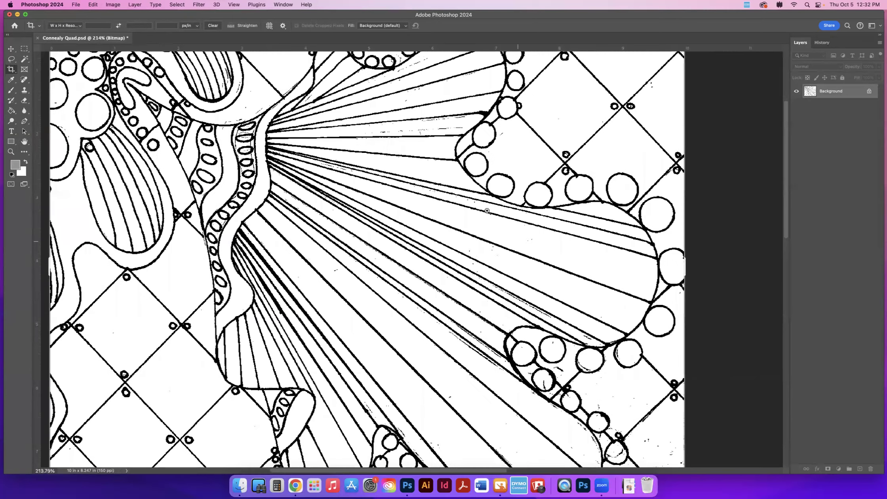
pyautogui.moveTo(438, 90); pyautogui.dragTo(434, 231)
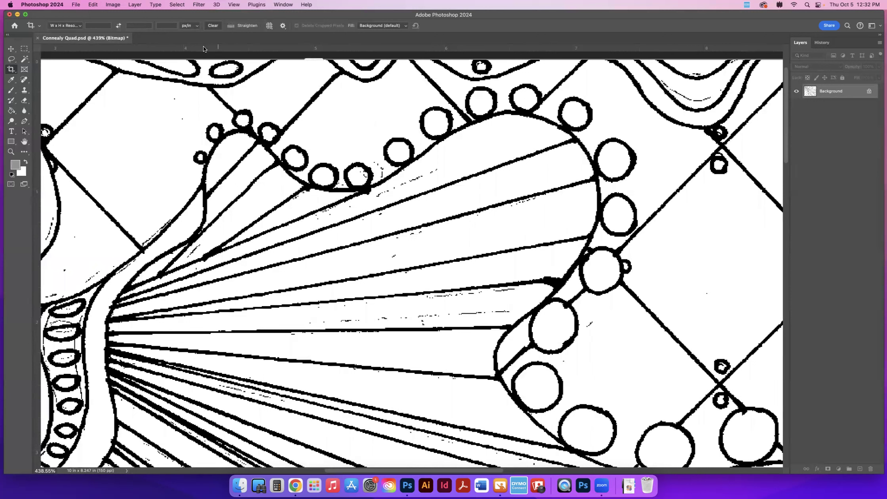
pyautogui.click(24, 99)
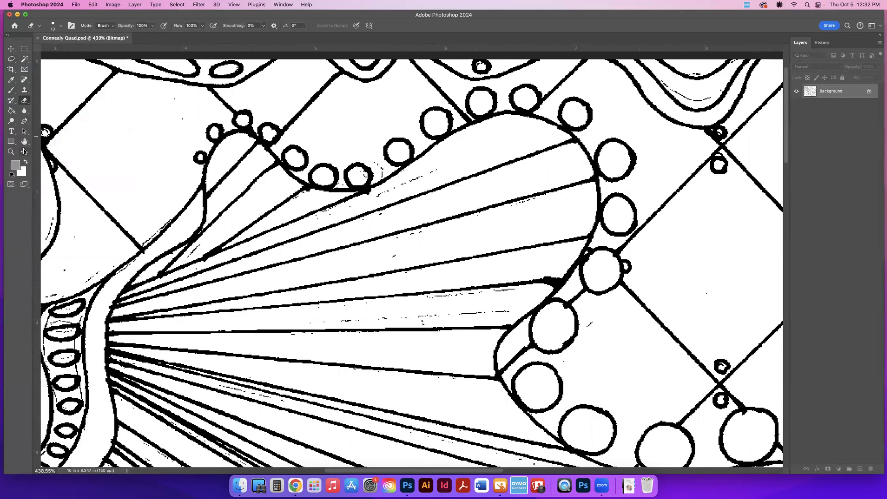
pyautogui.click(25, 49)
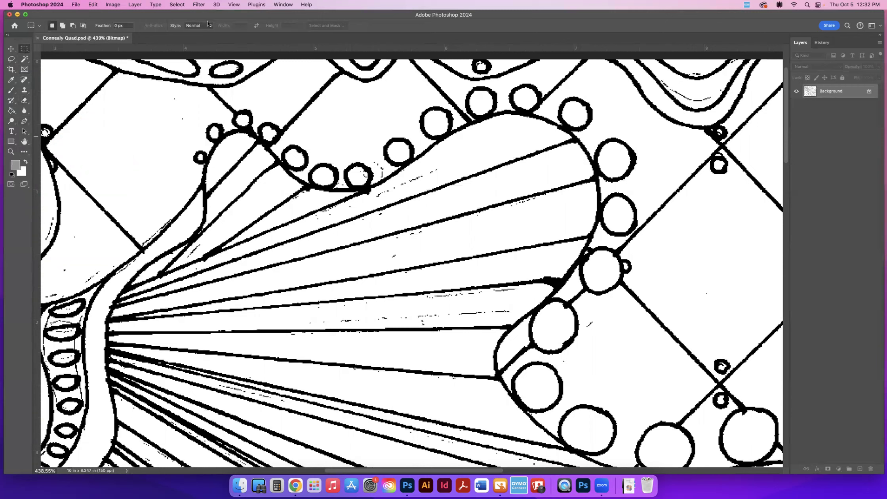
pyautogui.click(11, 69)
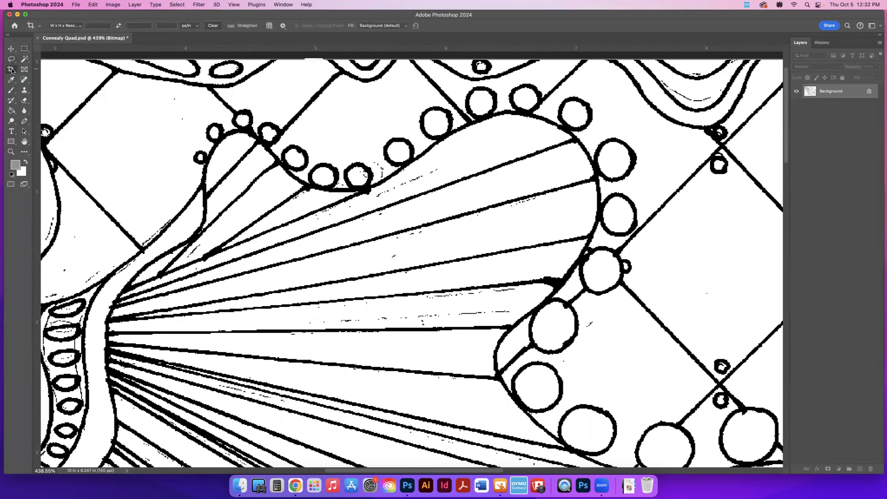
pyautogui.click(11, 90)
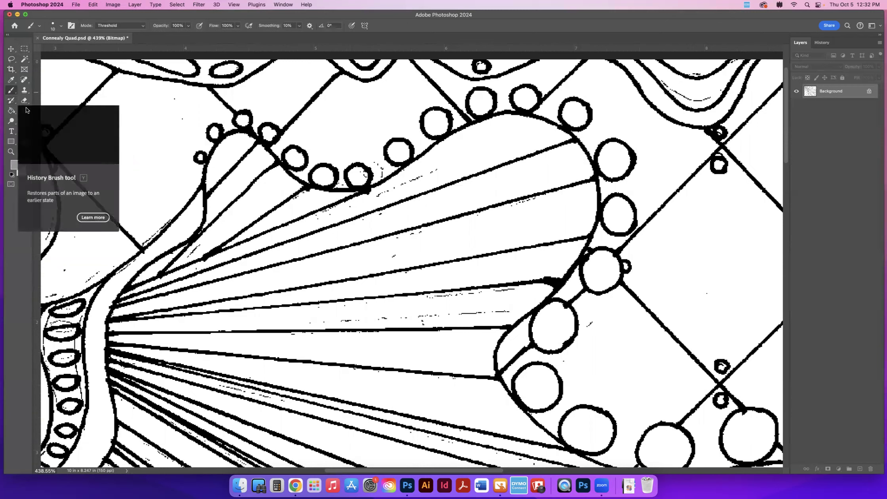
pyautogui.click(24, 99)
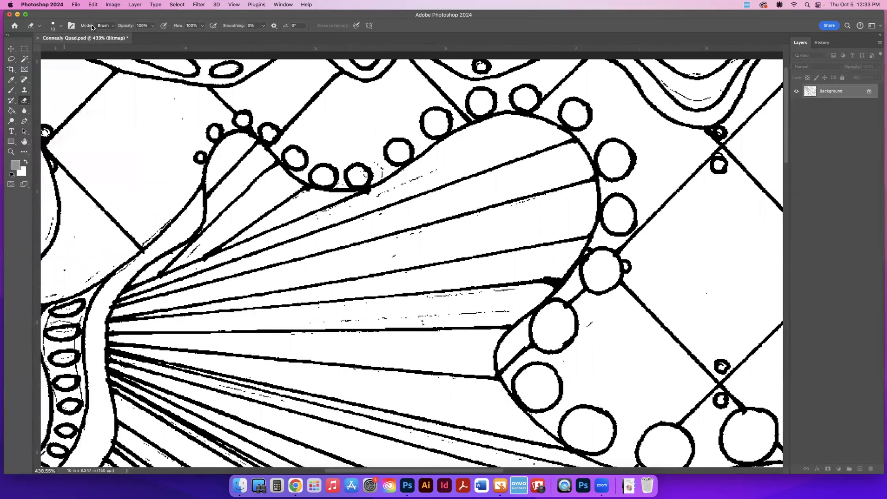
pyautogui.click(110, 26)
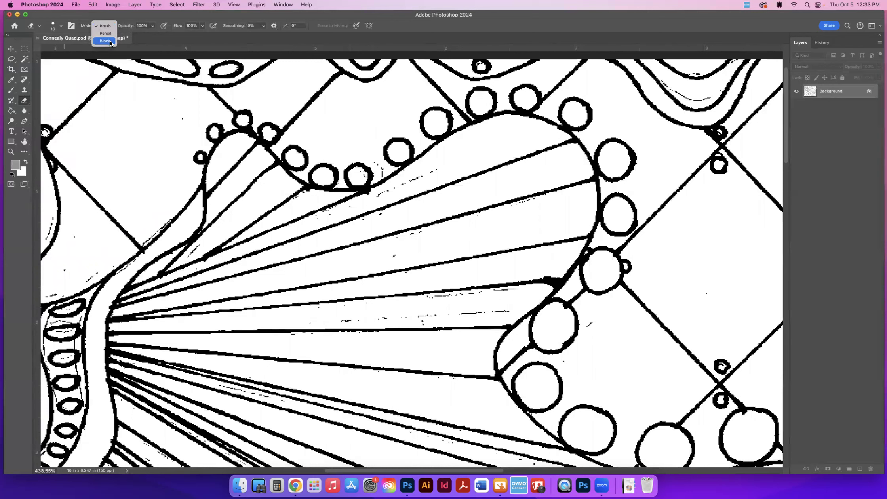
pyautogui.click(108, 40)
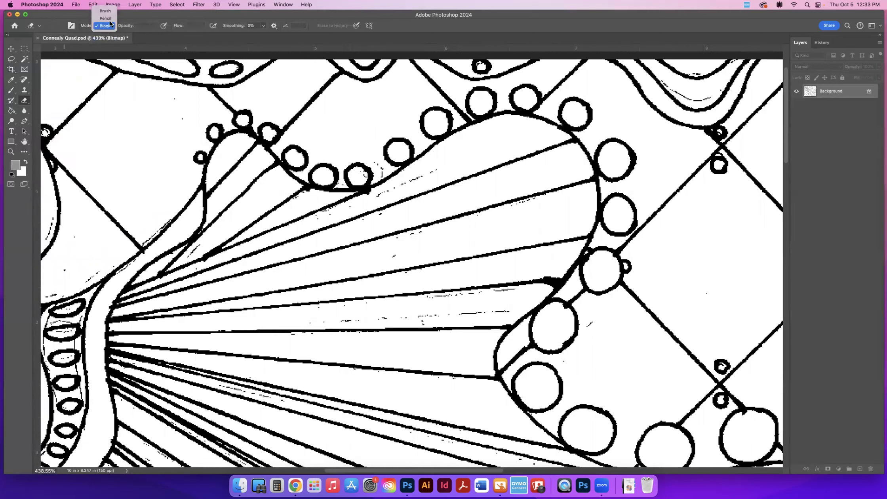
pyautogui.click(109, 26)
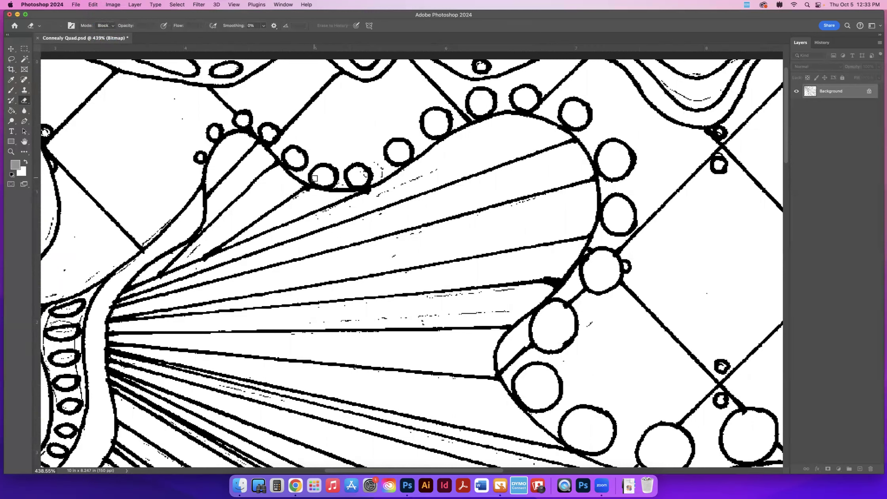
# - Erase stray pixels inside the small circle along the upper petal's edge and the lone speck between the petal lines below it
pyautogui.moveTo(446, 168)
pyautogui.mouseDown()
pyautogui.moveTo(370, 199)
pyautogui.moveTo(380, 166)
pyautogui.moveTo(372, 159)
pyautogui.moveTo(361, 177)
pyautogui.mouseUp()
pyautogui.press('super+space')
pyautogui.moveTo(363, 175); pyautogui.dragTo(420, 193)
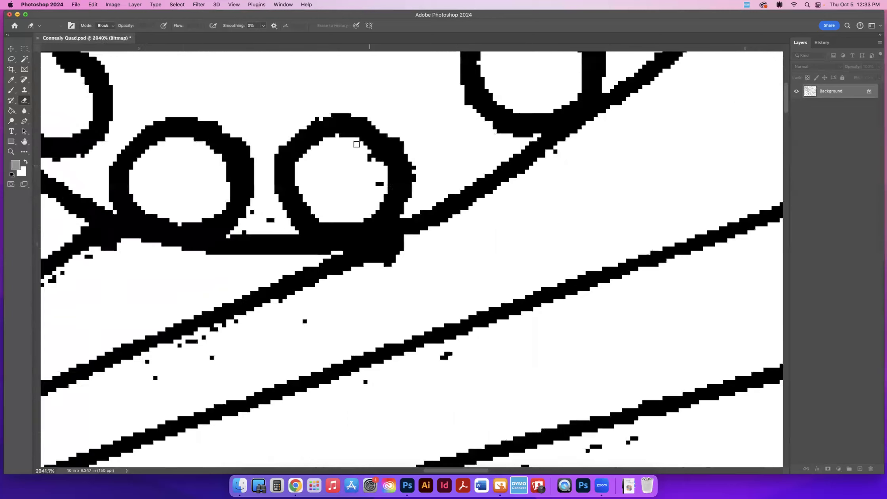
pyautogui.moveTo(351, 141)
pyautogui.mouseDown()
pyautogui.moveTo(377, 160)
pyautogui.moveTo(379, 184)
pyautogui.moveTo(368, 152)
pyautogui.mouseUp()
pyautogui.click(304, 321)
# - Erase the scattered specks between the upper petal's radiating lines and beside the large circle at the petal's edge
pyautogui.press('super+space')
pyautogui.moveTo(390, 352); pyautogui.dragTo(319, 346)
pyautogui.scroll(1, 392, 320)
pyautogui.scroll(1, 374, 320)
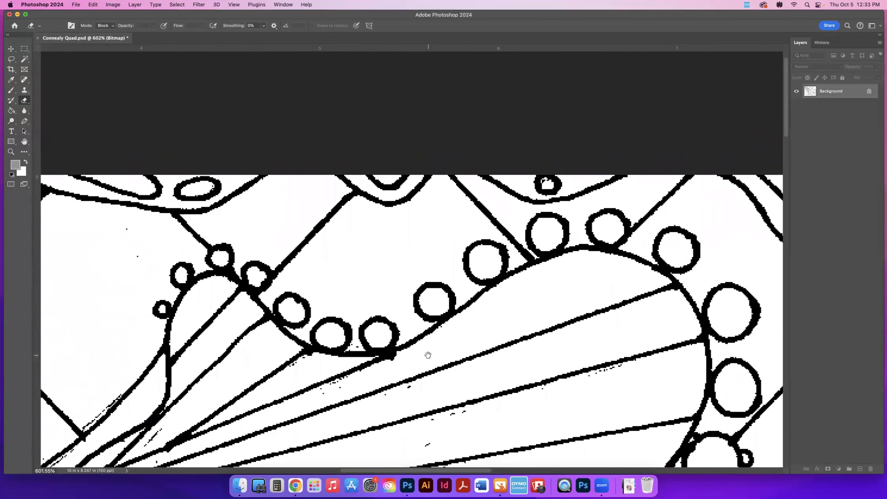
pyautogui.press('space')
pyautogui.moveTo(428, 346); pyautogui.dragTo(423, 245)
pyautogui.scroll(-5, 421, 217)
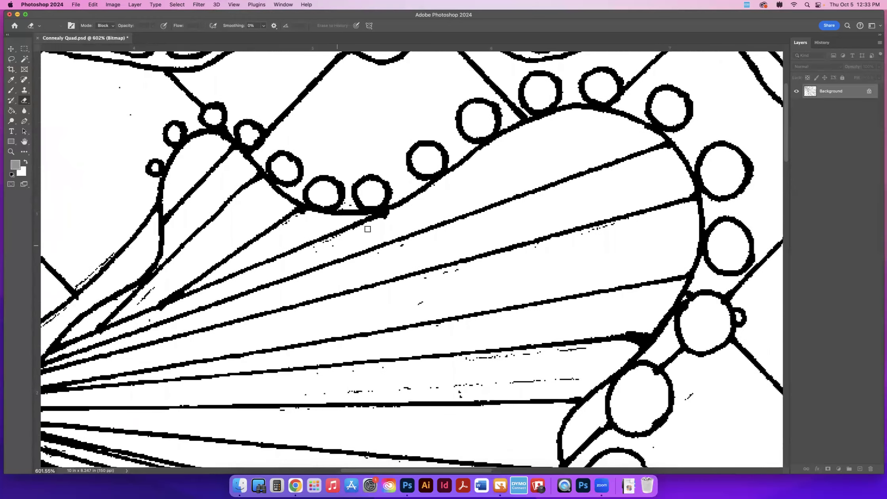
pyautogui.moveTo(345, 233)
pyautogui.mouseDown()
pyautogui.moveTo(404, 246)
pyautogui.moveTo(373, 255)
pyautogui.moveTo(460, 263)
pyautogui.moveTo(466, 276)
pyautogui.moveTo(462, 268)
pyautogui.moveTo(418, 279)
pyautogui.moveTo(419, 304)
pyautogui.mouseUp()
pyautogui.click(534, 247)
pyautogui.moveTo(623, 226)
pyautogui.mouseDown()
pyautogui.moveTo(578, 235)
pyautogui.moveTo(618, 224)
pyautogui.mouseUp()
pyautogui.moveTo(691, 387); pyautogui.dragTo(683, 405)
pyautogui.moveTo(553, 383)
pyautogui.mouseDown()
pyautogui.moveTo(582, 378)
pyautogui.moveTo(488, 379)
pyautogui.mouseUp()
# - Erase a short gap in the diagonal grid line near the image's upper-right corner
pyautogui.press('super+0')
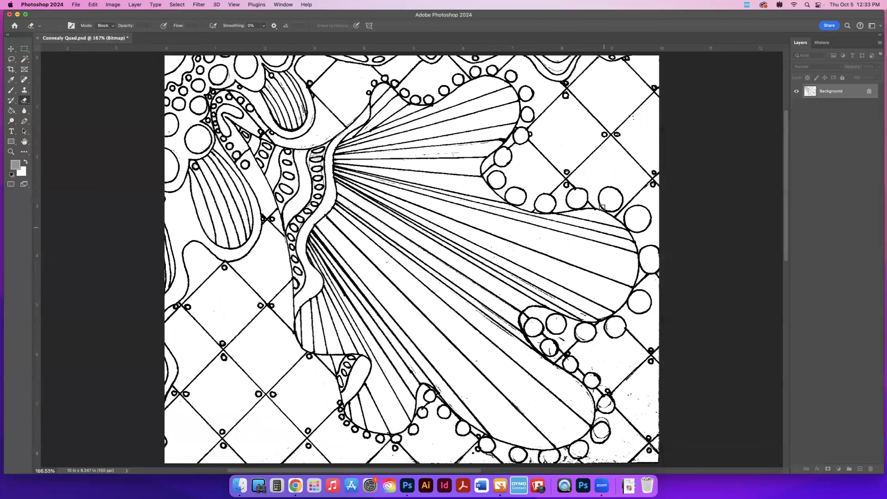
pyautogui.click(593, 148)
# - Choose the Pencil tool and set the foreground color to black (000000) for repairing the broken grid line
pyautogui.scroll(1, 602, 146)
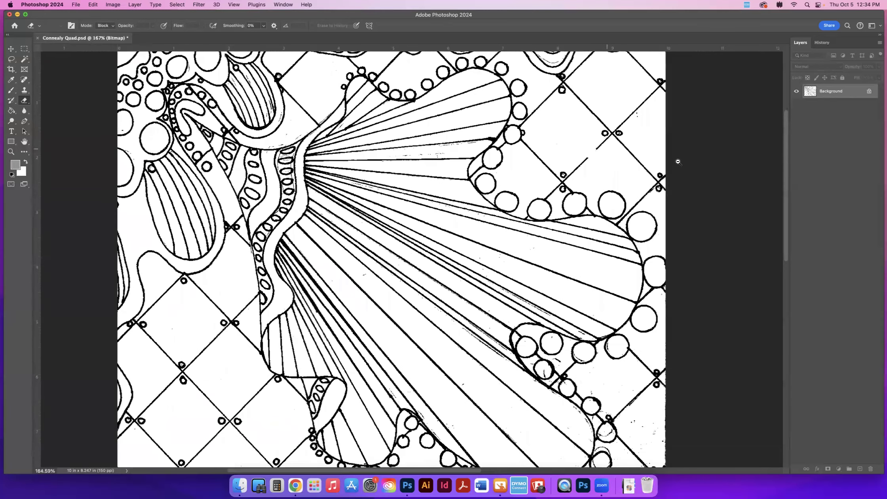
pyautogui.scroll(10, 611, 140)
pyautogui.hscroll(1, 528, 198)
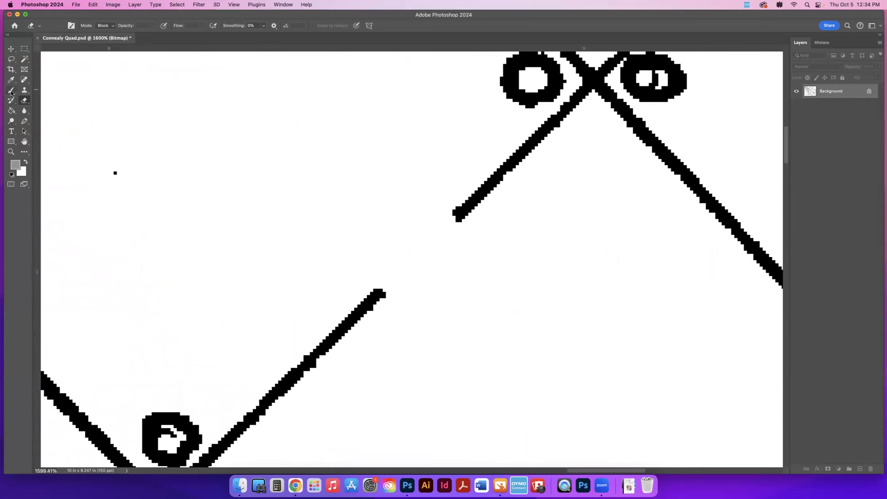
pyautogui.click(11, 92)
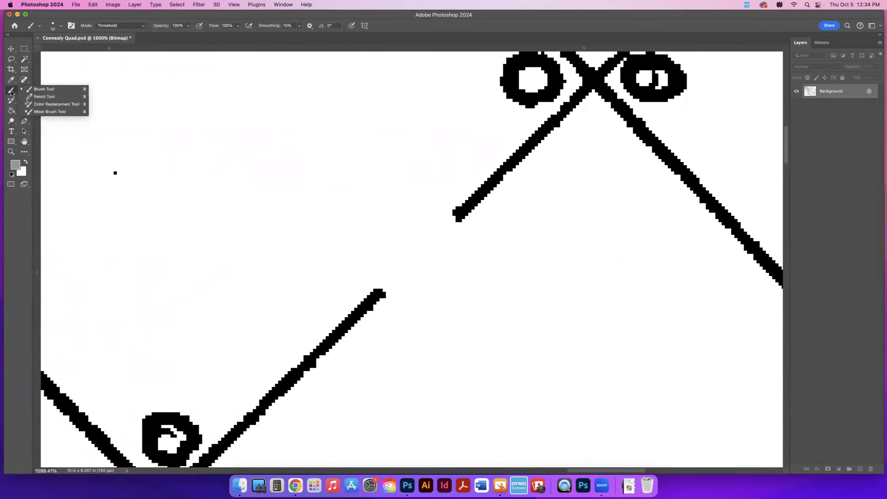
pyautogui.click(39, 96)
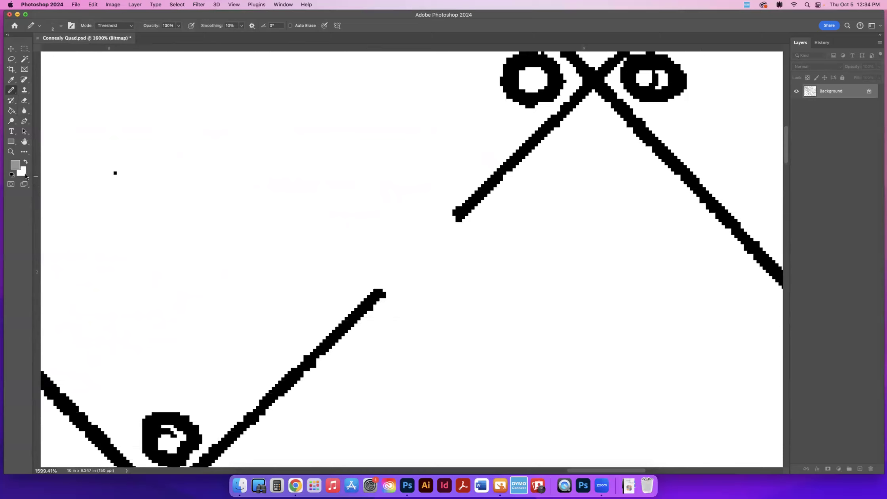
pyautogui.click(16, 167)
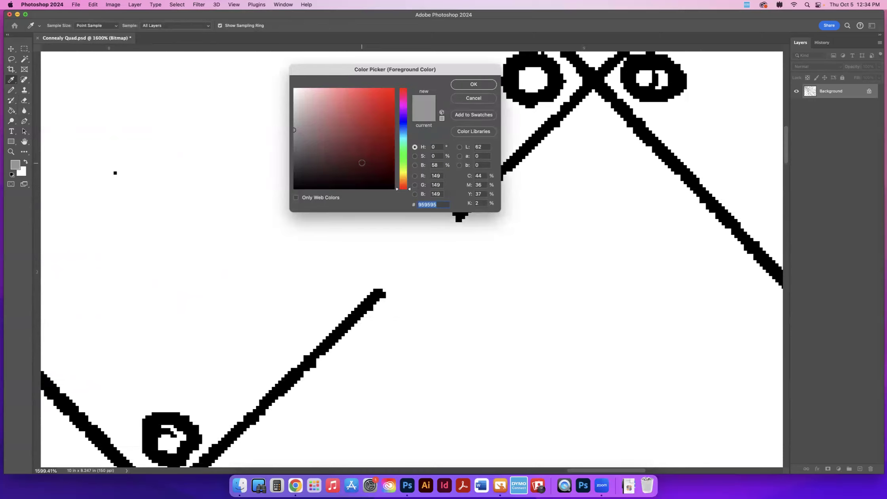
pyautogui.moveTo(361, 163); pyautogui.dragTo(440, 233)
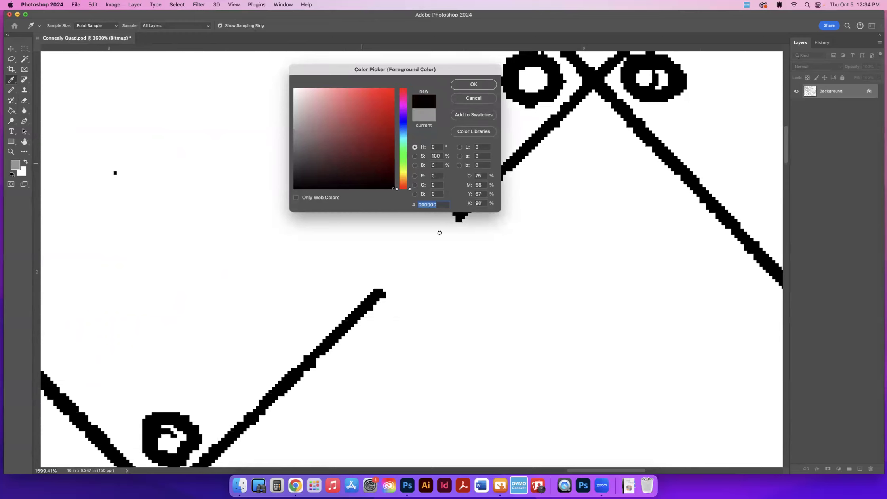
pyautogui.click(473, 84)
# - Draw a freehand test stroke with the Pencil in the blank area and undo it
pyautogui.moveTo(269, 189)
pyautogui.mouseDown()
pyautogui.moveTo(417, 131)
pyautogui.moveTo(395, 107)
pyautogui.moveTo(302, 141)
pyautogui.moveTo(215, 130)
pyautogui.mouseUp()
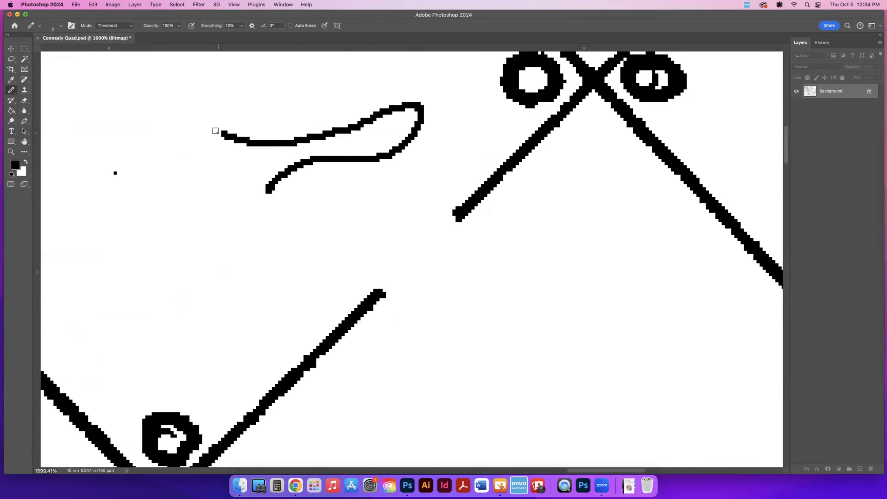
pyautogui.press('super+z')
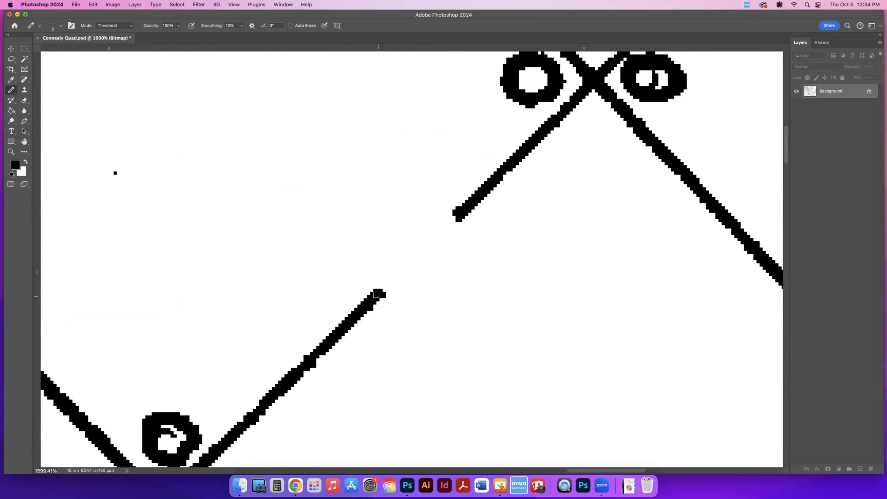
# - Bridge the gap in the diagonal grid line with straight Pencil strokes, enlarging the pencil to 4 px to match the line's thickness
pyautogui.keyDown('shift'); pyautogui.click(462, 212); pyautogui.keyUp('shift')
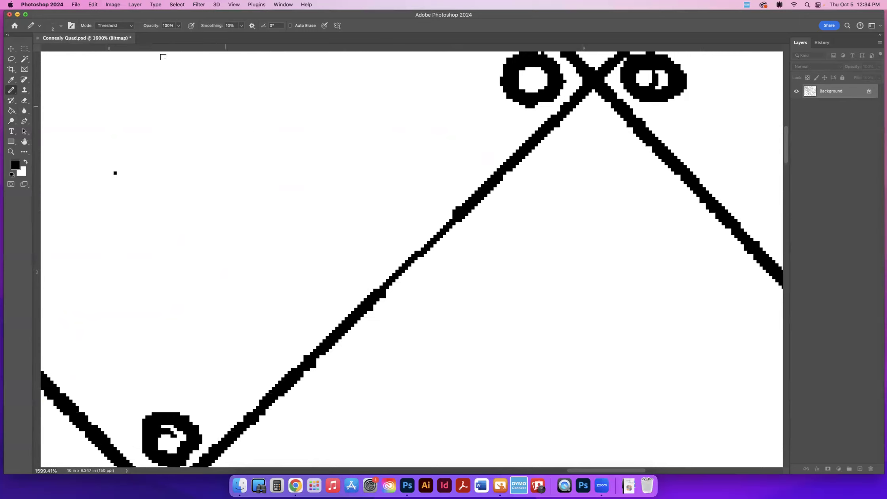
pyautogui.click(61, 26)
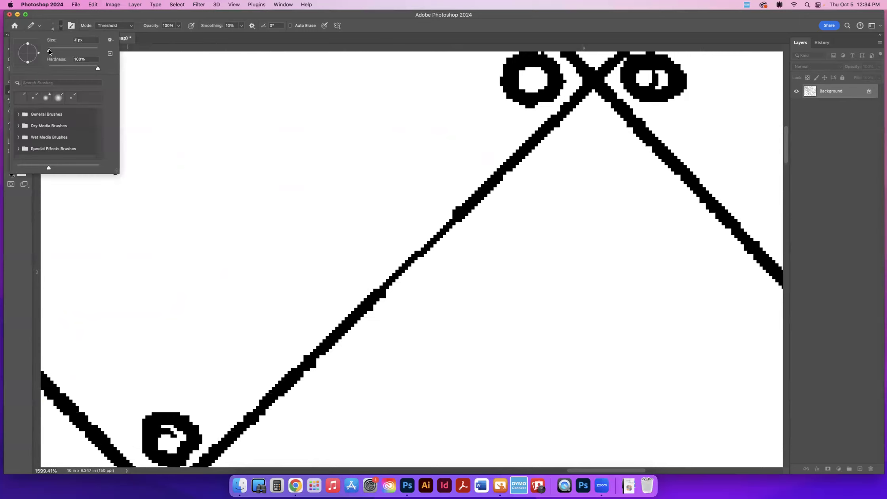
pyautogui.click(378, 294)
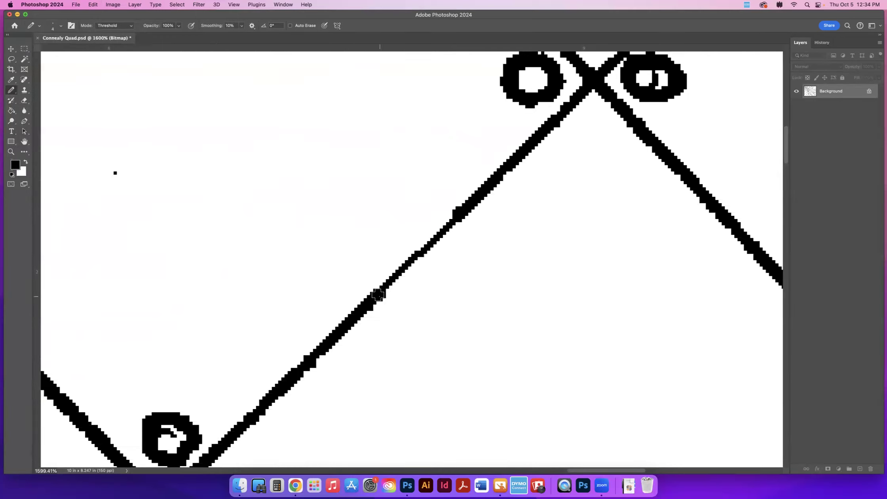
pyautogui.keyDown('shift'); pyautogui.click(458, 214); pyautogui.keyUp('shift')
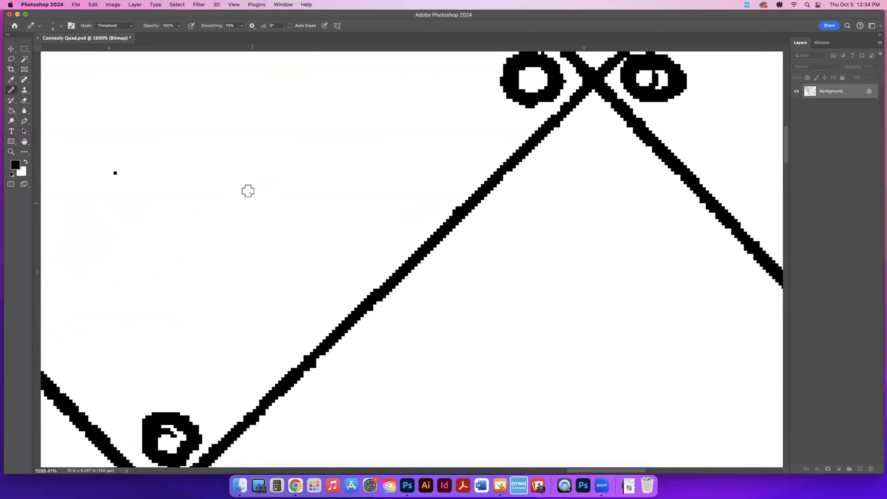
# - Draw a zigzag test shape from connected straight Pencil segments in the blank diamond beside the repaired grid line
pyautogui.click(174, 190)
pyautogui.moveTo(274, 111)
pyautogui.mouseDown()
pyautogui.moveTo(318, 125)
pyautogui.moveTo(304, 152)
pyautogui.moveTo(271, 152)
pyautogui.moveTo(270, 188)
pyautogui.moveTo(231, 190)
pyautogui.moveTo(213, 258)
pyautogui.moveTo(150, 250)
pyautogui.mouseUp()
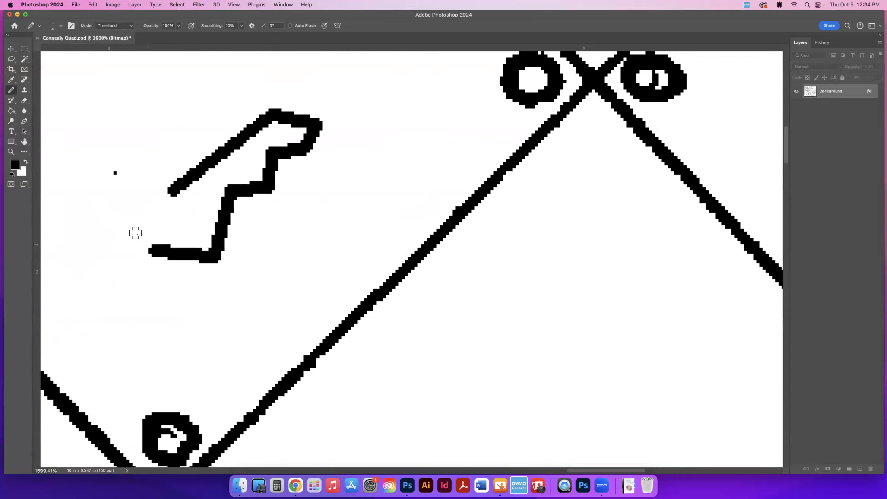
pyautogui.keyDown('shift'); pyautogui.click(115, 173); pyautogui.keyUp('shift')
pyautogui.keyDown('shift'); pyautogui.click(113, 115); pyautogui.keyUp('shift')
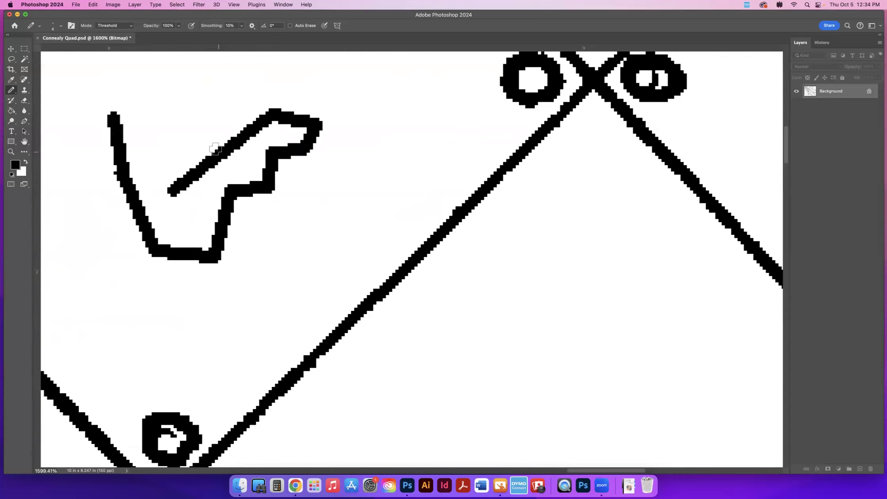
pyautogui.moveTo(312, 160); pyautogui.dragTo(264, 159)
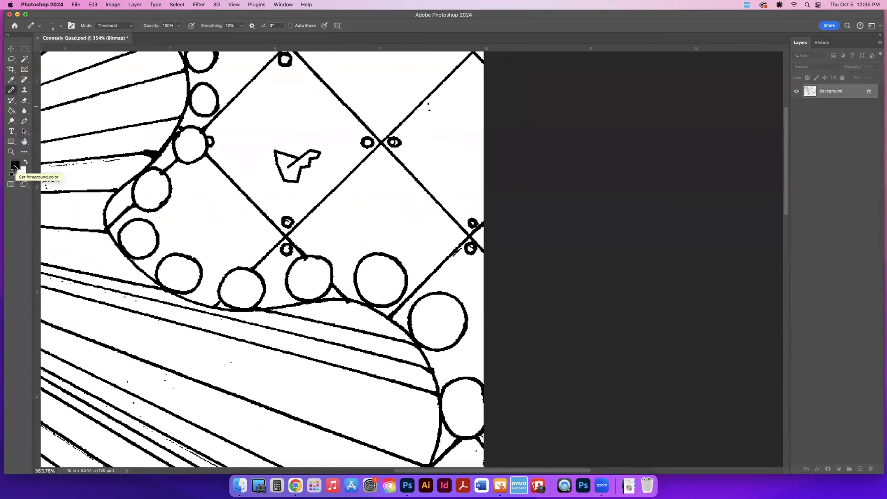
# - Keep black (000000) as the foreground color and remove the zigzag test shape from the blank diamond with the Eraser
pyautogui.click(15, 166)
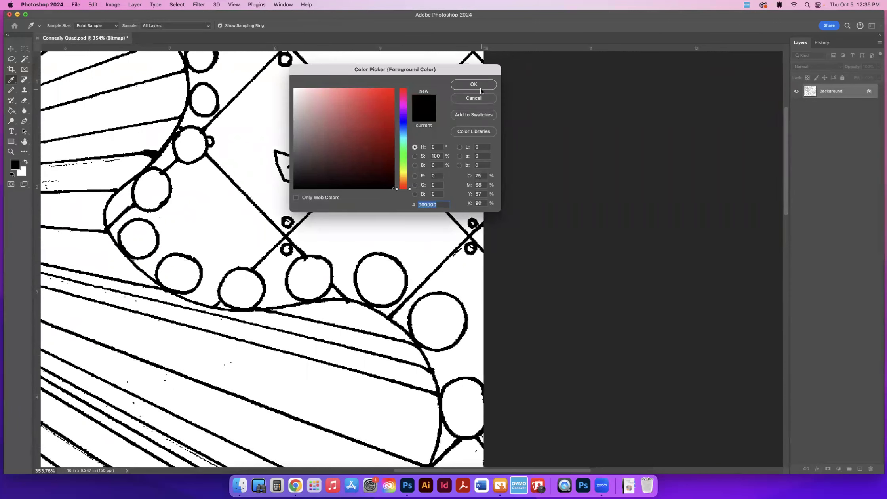
pyautogui.click(478, 86)
pyautogui.click(24, 101)
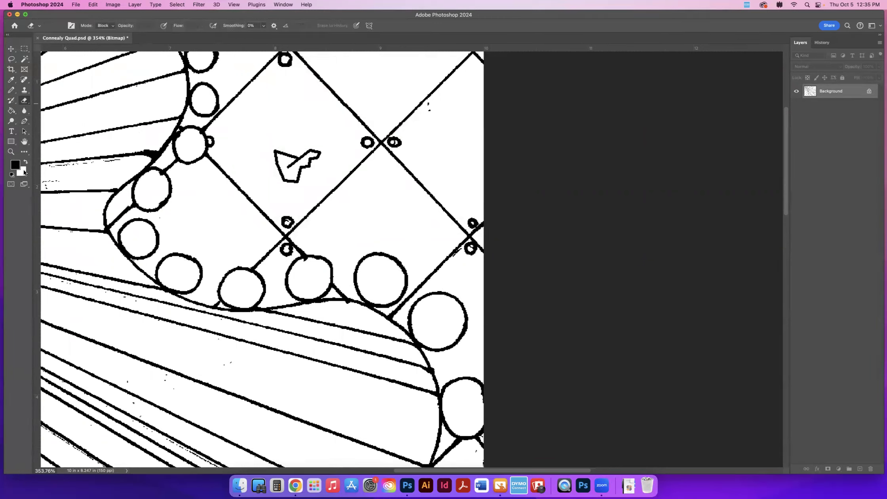
pyautogui.moveTo(319, 152)
pyautogui.mouseDown()
pyautogui.moveTo(286, 169)
pyautogui.moveTo(294, 183)
pyautogui.moveTo(325, 150)
pyautogui.moveTo(269, 150)
pyautogui.moveTo(298, 160)
pyautogui.moveTo(277, 165)
pyautogui.moveTo(289, 182)
pyautogui.mouseUp()
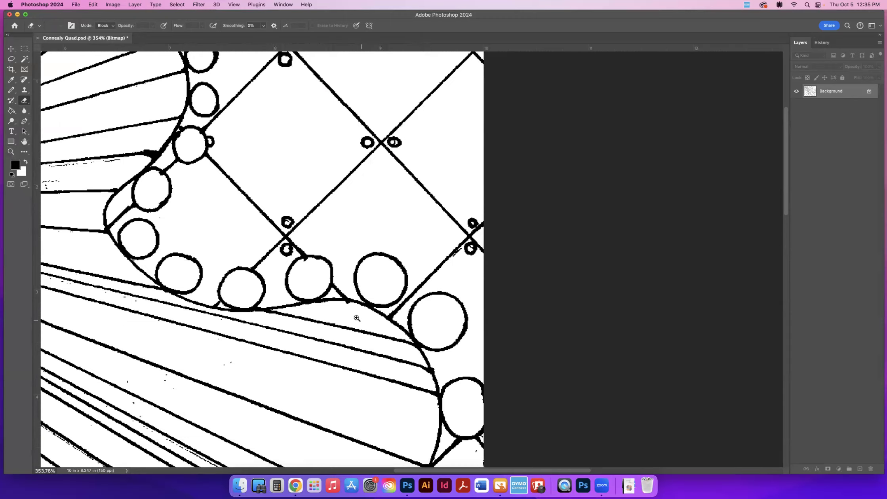
# - Erase the small bump on the underside of the petal's edge where the diagonal grid line meets it
pyautogui.scroll(10, 356, 313)
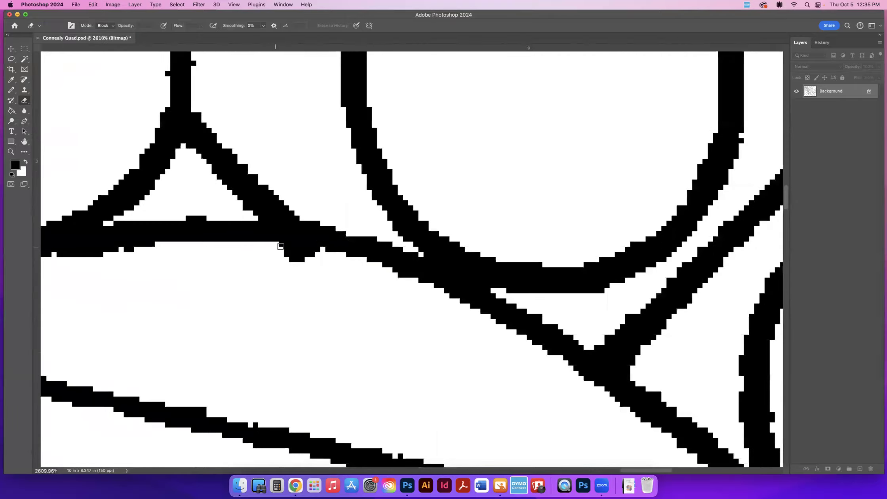
pyautogui.moveTo(281, 247)
pyautogui.mouseDown()
pyautogui.moveTo(333, 257)
pyautogui.moveTo(294, 256)
pyautogui.moveTo(301, 256)
pyautogui.mouseUp()
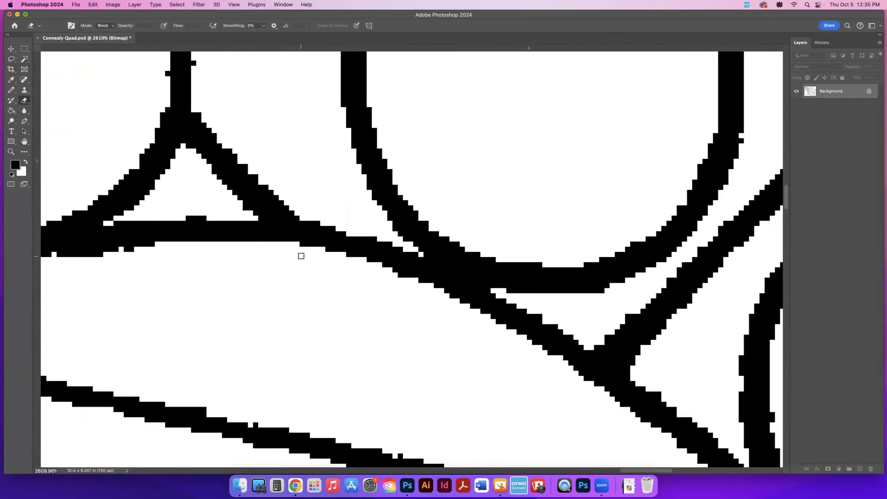
pyautogui.scroll(-10, 376, 212)
pyautogui.scroll(-1, 305, 209)
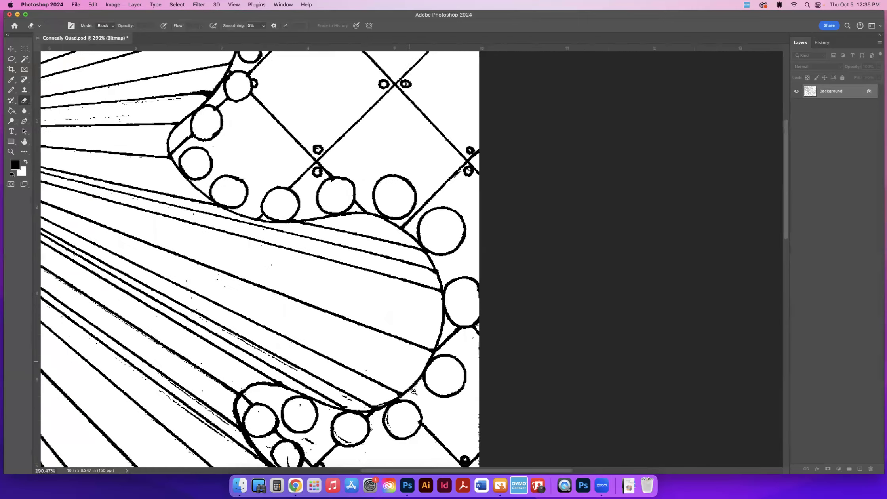
# - Erase the stray mark between the circles in the lower petal notch and the short line inside the small circle there
pyautogui.scroll(-1, 389, 390)
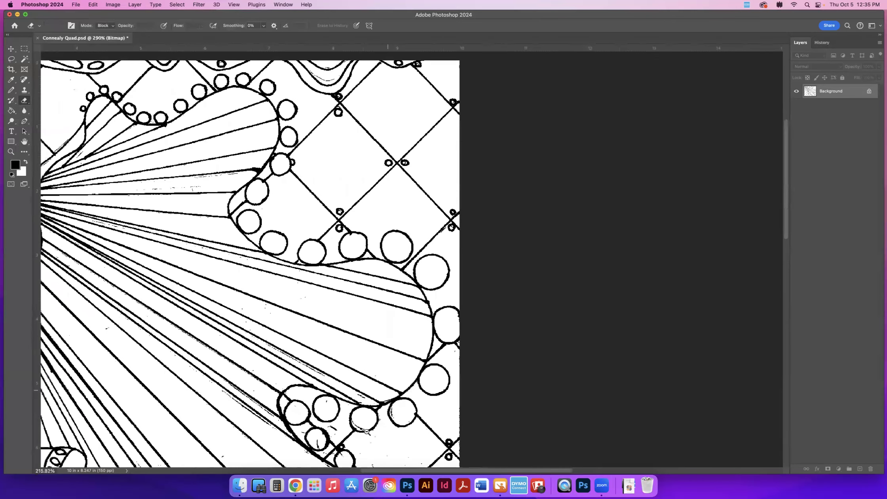
pyautogui.scroll(1, 333, 409)
pyautogui.scroll(1, 370, 271)
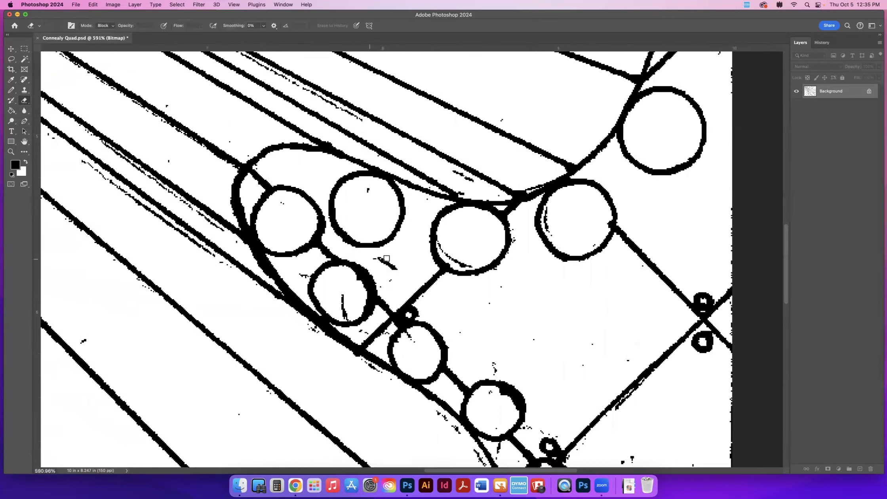
pyautogui.moveTo(395, 271); pyautogui.dragTo(380, 265)
pyautogui.moveTo(345, 317); pyautogui.dragTo(341, 294)
pyautogui.scroll(-1, 456, 272)
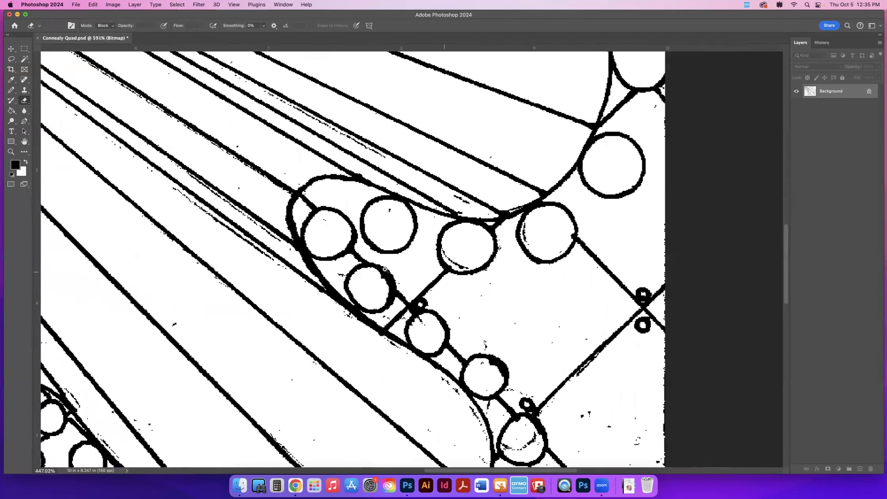
pyautogui.scroll(-5, 385, 269)
pyautogui.hscroll(-3, 403, 265)
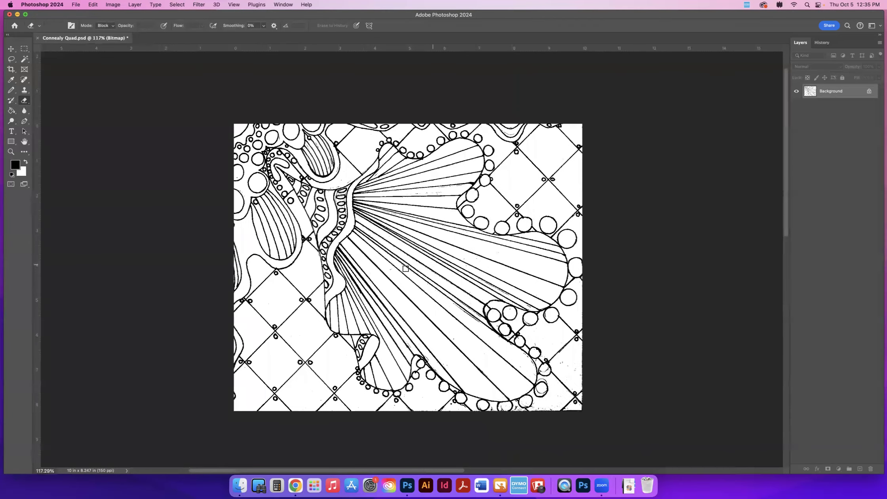
pyautogui.hscroll(2, 406, 269)
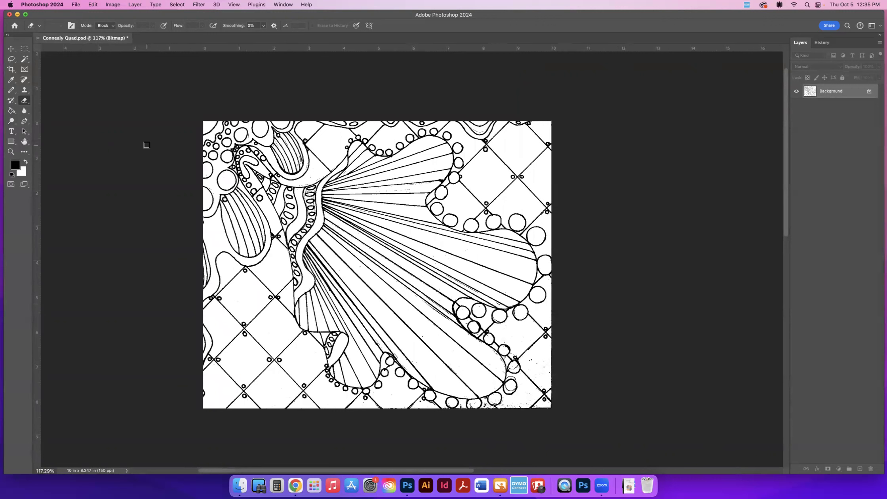
pyautogui.click(11, 90)
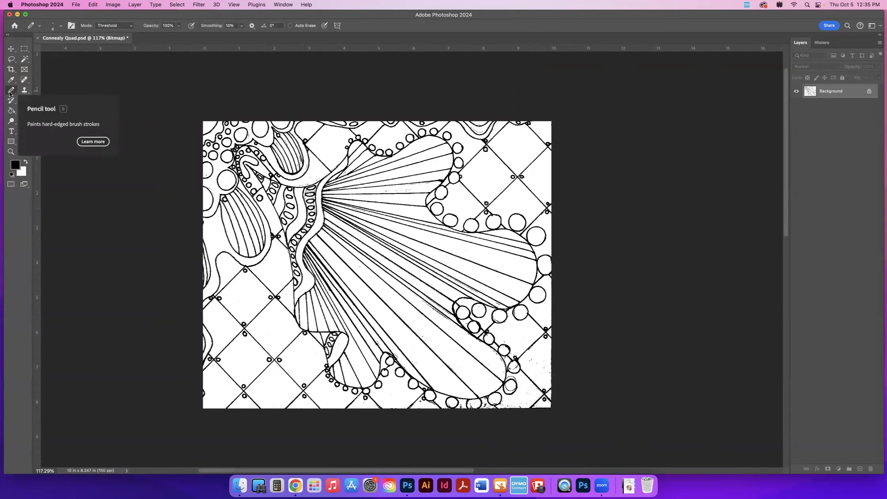
# - Erase the rows of dotted specks between the petal's radiating lines near its inward curve with the Eraser
pyautogui.click(24, 101)
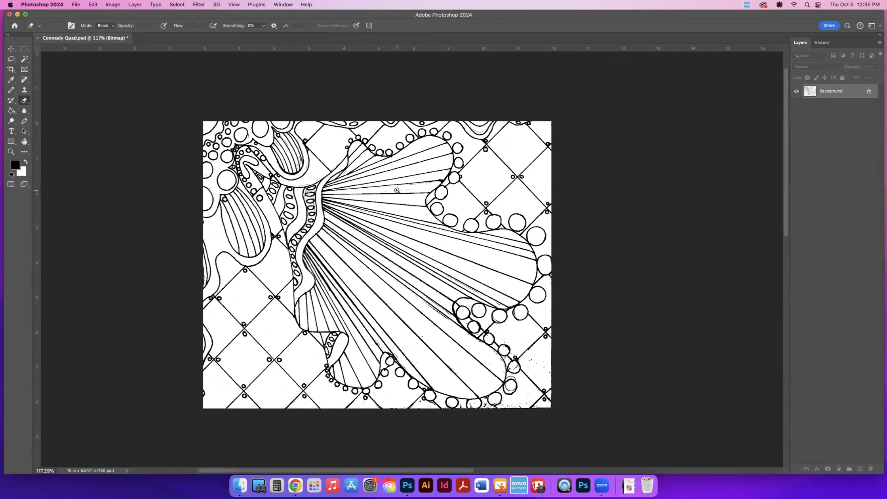
pyautogui.moveTo(399, 191)
pyautogui.mouseDown()
pyautogui.moveTo(458, 198)
pyautogui.moveTo(541, 163)
pyautogui.mouseUp()
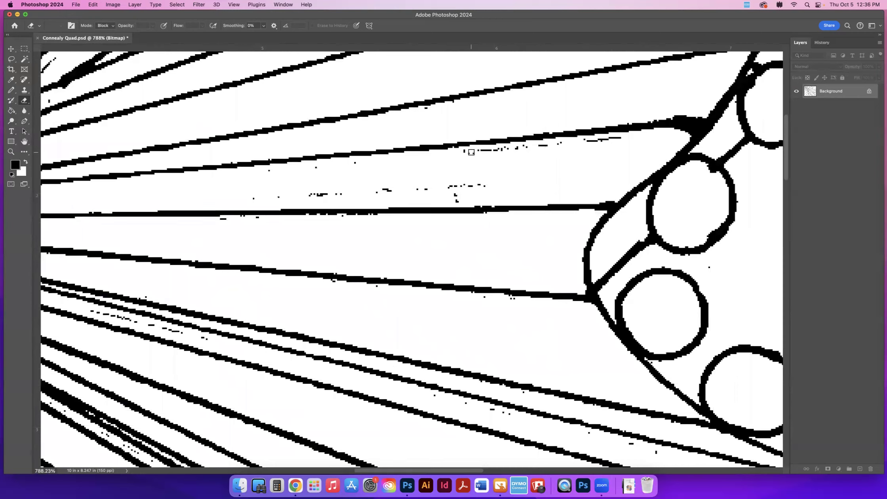
pyautogui.moveTo(624, 136); pyautogui.dragTo(624, 137)
pyautogui.moveTo(431, 188); pyautogui.dragTo(299, 194)
pyautogui.click(457, 200)
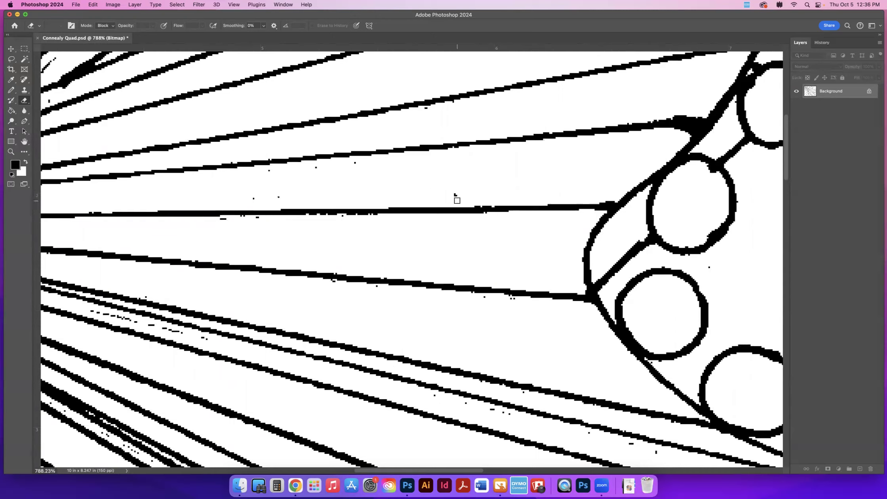
pyautogui.click(455, 194)
pyautogui.moveTo(285, 193); pyautogui.dragTo(248, 198)
pyautogui.keyDown('shift'); pyautogui.click(217, 341); pyautogui.keyUp('shift')
# - Erase the rough stray marks along the underside of the diagonal grid line near the drawing's lower-right edge
pyautogui.press('super+space')
pyautogui.moveTo(509, 332)
pyautogui.mouseDown()
pyautogui.moveTo(449, 325)
pyautogui.moveTo(456, 329)
pyautogui.mouseUp()
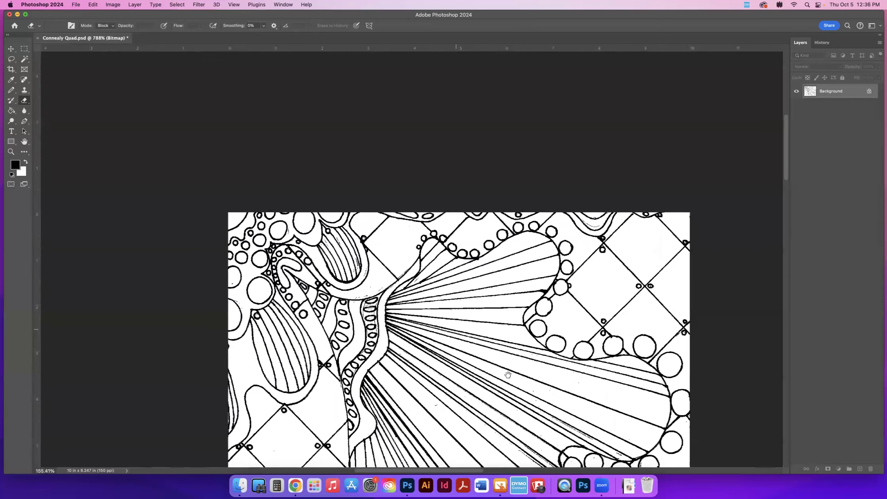
pyautogui.moveTo(508, 375)
pyautogui.mouseDown()
pyautogui.moveTo(375, 250)
pyautogui.moveTo(371, 194)
pyautogui.mouseUp()
pyautogui.moveTo(535, 337); pyautogui.dragTo(602, 349)
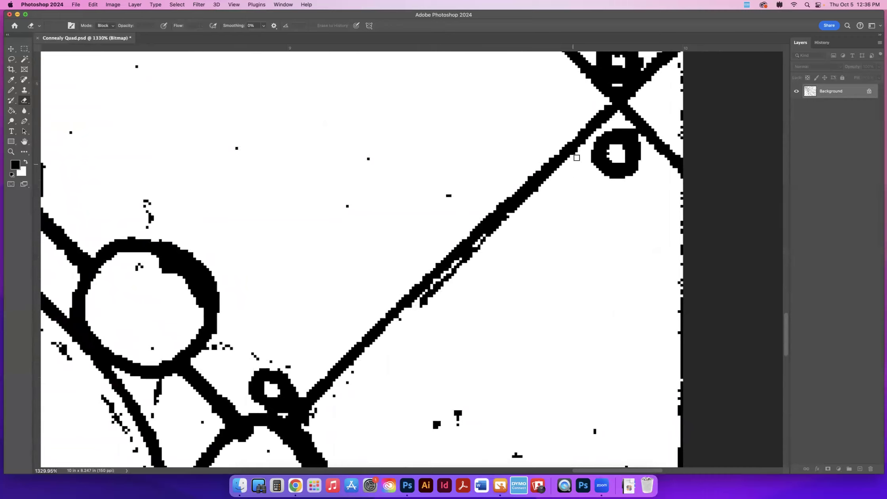
pyautogui.keyDown('shift'); pyautogui.click(617, 115); pyautogui.keyUp('shift')
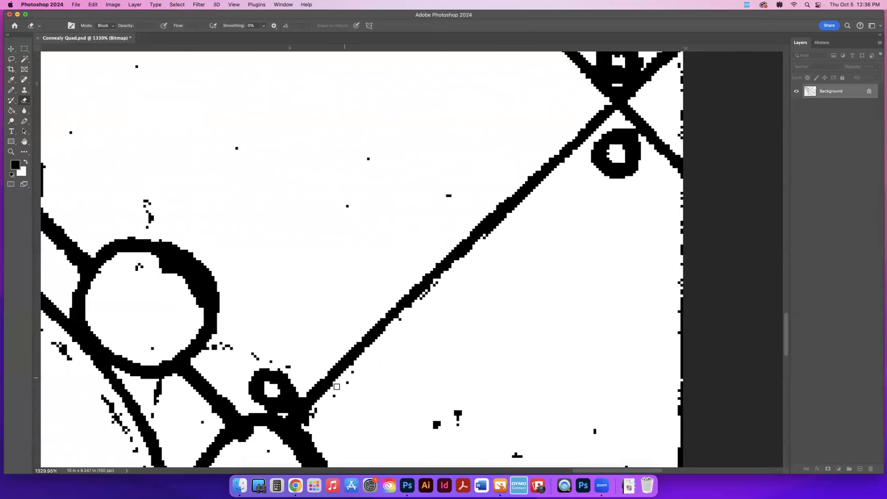
pyautogui.keyDown('shift'); pyautogui.click(341, 380); pyautogui.keyUp('shift')
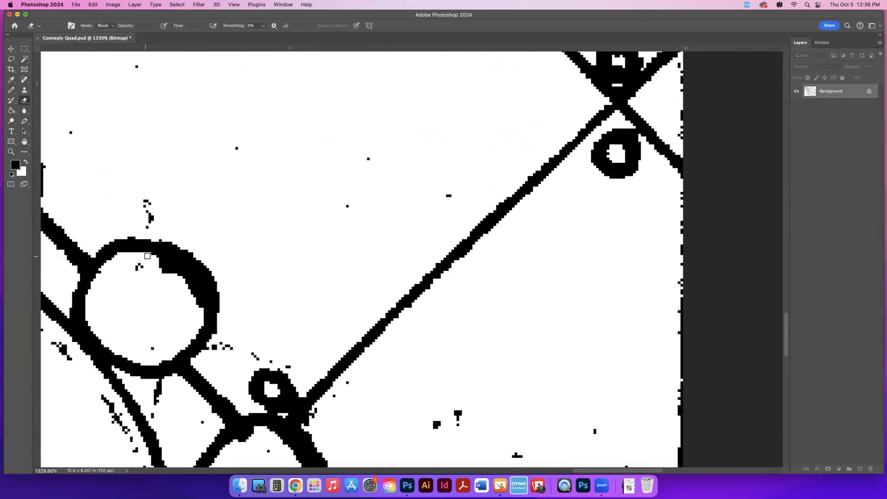
# - Trim the circle's thickened inner edge and erase the specks in, above and below it and in the neighboring blank area
pyautogui.moveTo(148, 256)
pyautogui.mouseDown()
pyautogui.moveTo(191, 282)
pyautogui.moveTo(198, 307)
pyautogui.moveTo(194, 283)
pyautogui.moveTo(163, 265)
pyautogui.moveTo(181, 264)
pyautogui.moveTo(195, 290)
pyautogui.moveTo(147, 264)
pyautogui.moveTo(137, 273)
pyautogui.mouseUp()
pyautogui.moveTo(142, 223)
pyautogui.mouseDown()
pyautogui.moveTo(157, 213)
pyautogui.moveTo(152, 219)
pyautogui.moveTo(146, 197)
pyautogui.mouseUp()
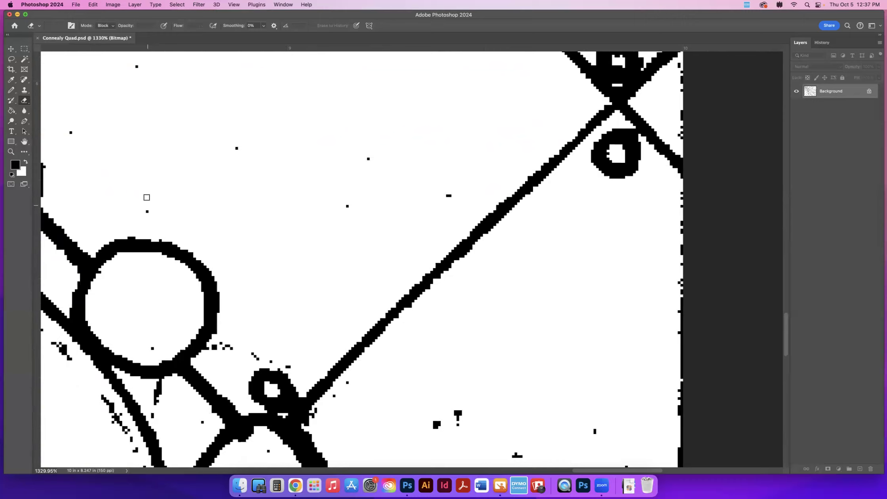
pyautogui.click(146, 211)
pyautogui.click(236, 148)
pyautogui.click(347, 206)
pyautogui.moveTo(154, 383)
pyautogui.mouseDown()
pyautogui.moveTo(165, 388)
pyautogui.moveTo(155, 418)
pyautogui.mouseUp()
pyautogui.moveTo(319, 348); pyautogui.dragTo(282, 335)
# - Fit the whole drawing in view and save the cleaned-up Connealy Quad.psd
pyautogui.press('super+0')
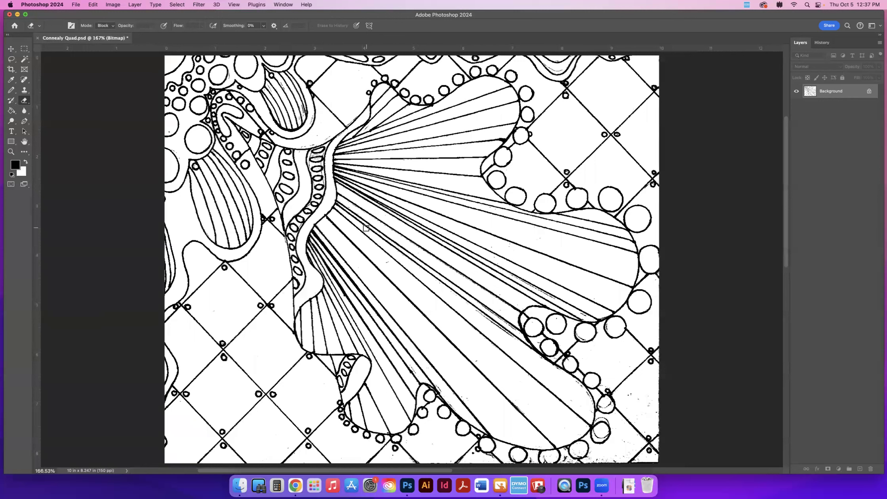
pyautogui.click(76, 4)
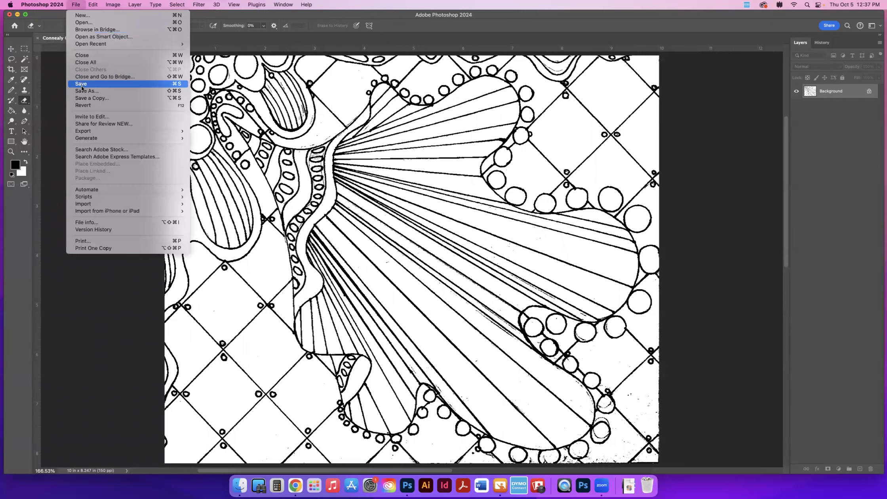
pyautogui.click(80, 85)
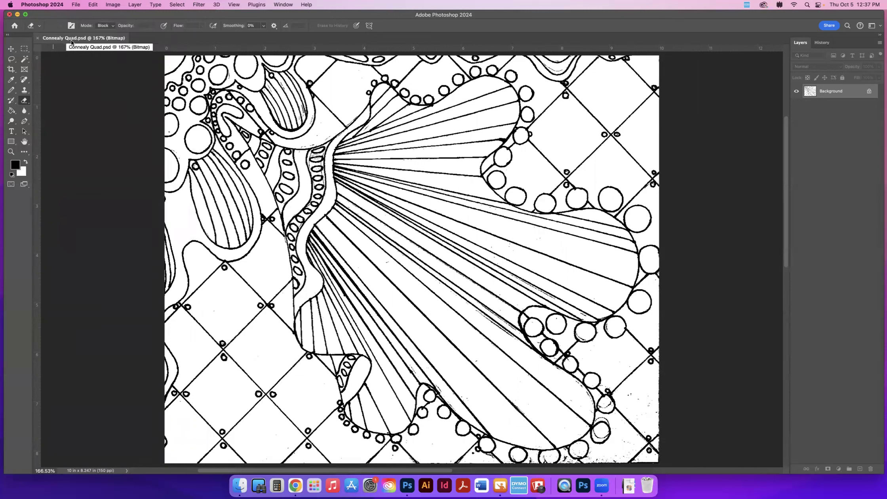
pyautogui.click(75, 5)
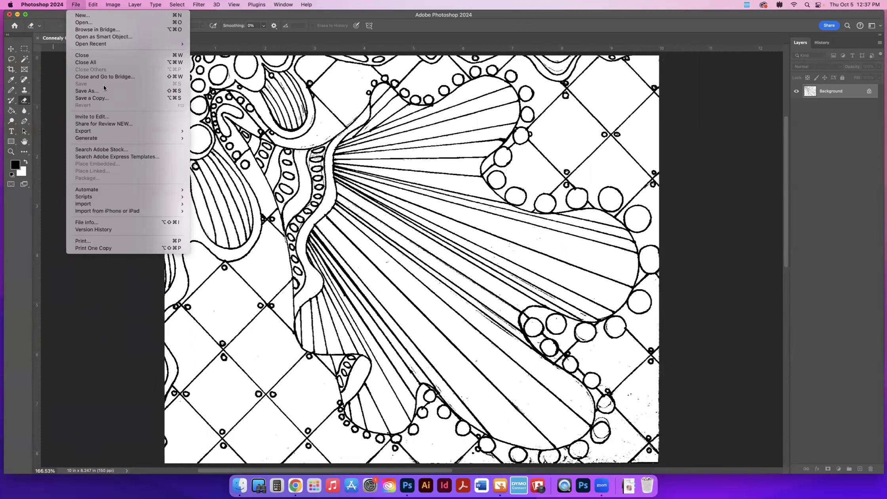
pyautogui.press('Left')
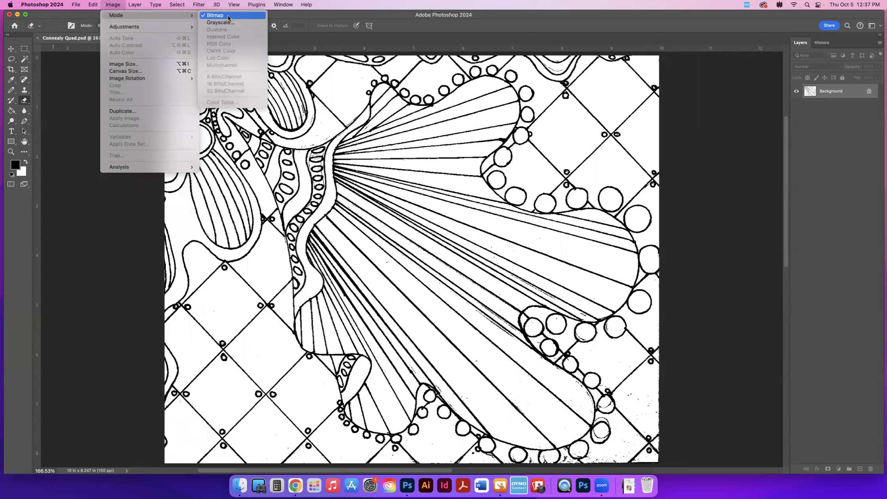
pyautogui.click(160, 163)
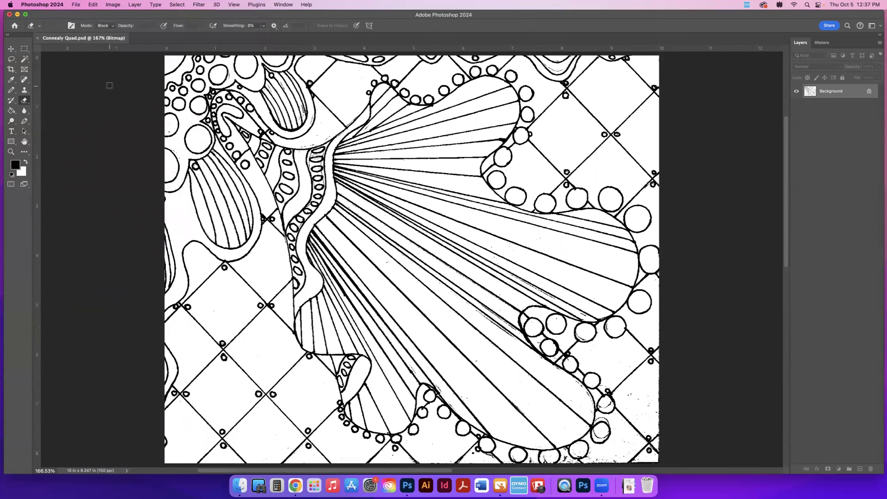